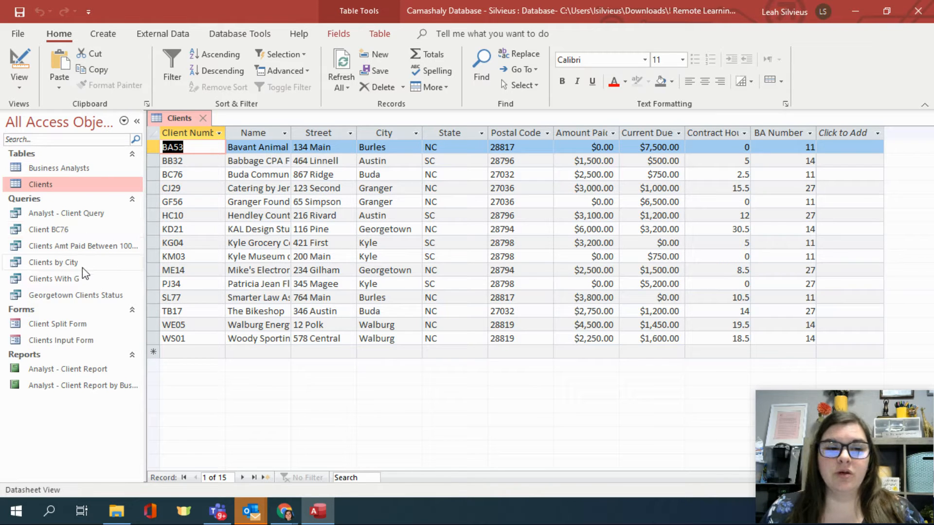
{"action": "key", "text": "ctrl"}
{"action": "key", "text": "ctrl"}
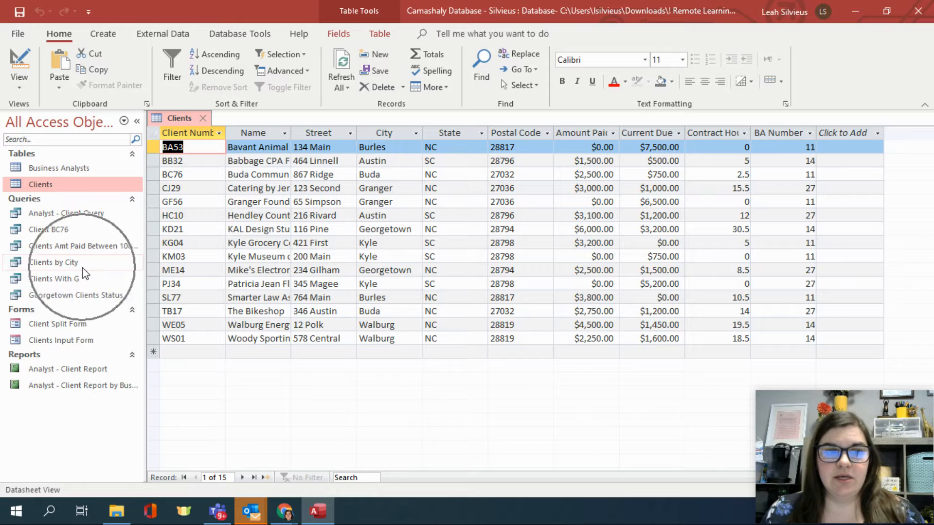
{"action": "key", "text": "ctrl"}
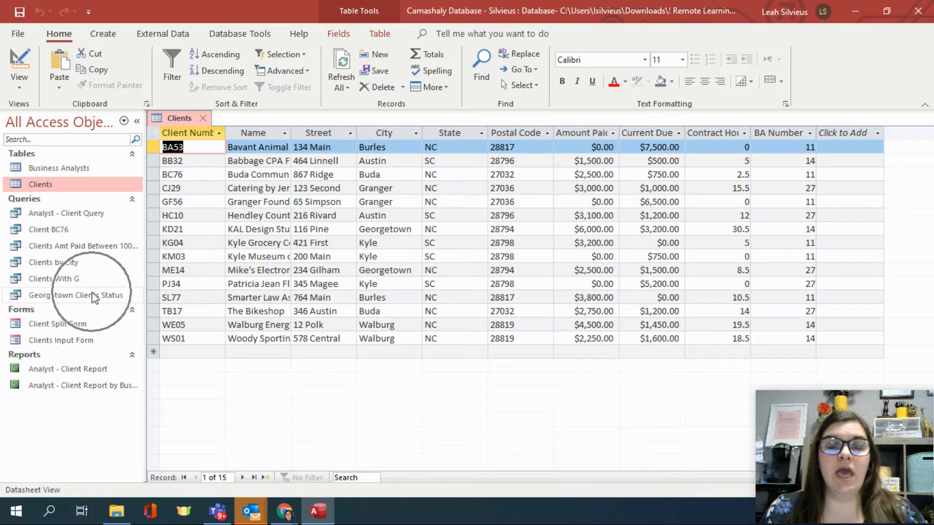
{"action": "key", "text": "ctrl"}
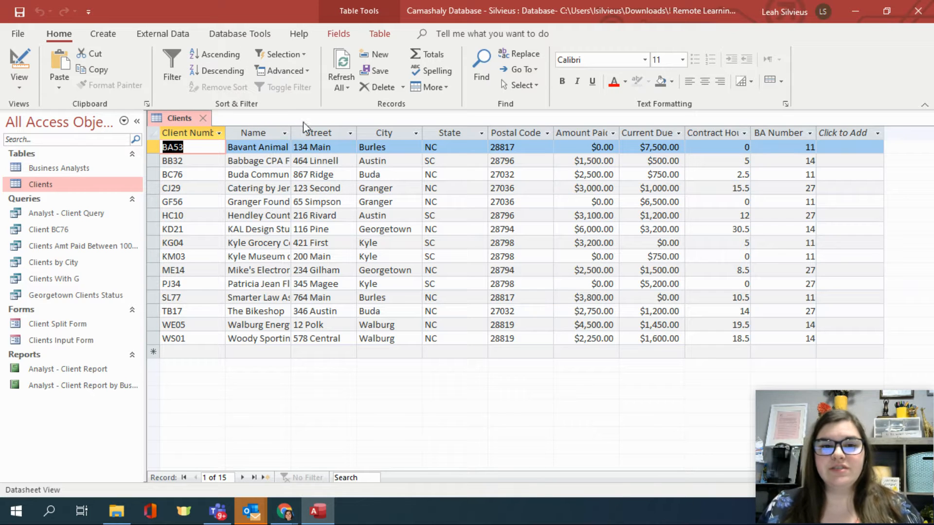
- Sort the Clients table by City in ascending order and remove the sort again
{"action": "left_click", "coordinate": [396, 153]}
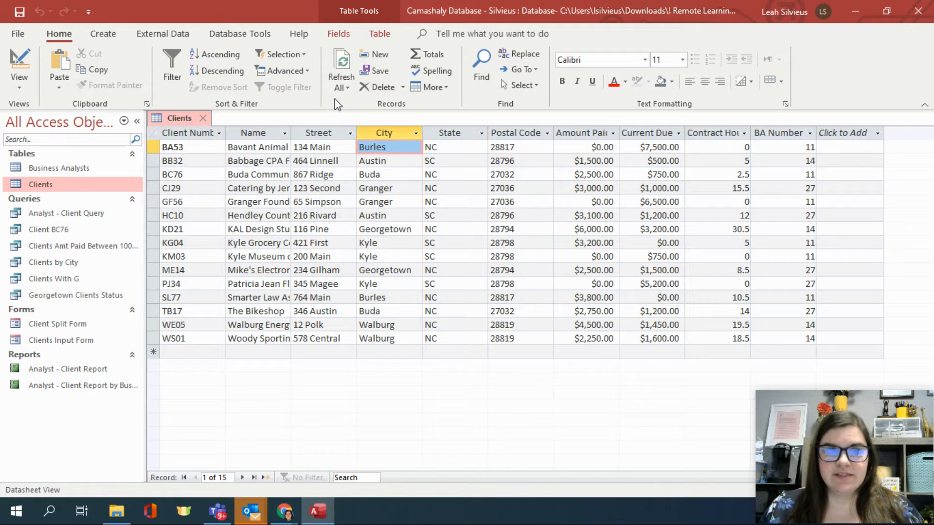
{"action": "left_click", "coordinate": [217, 55]}
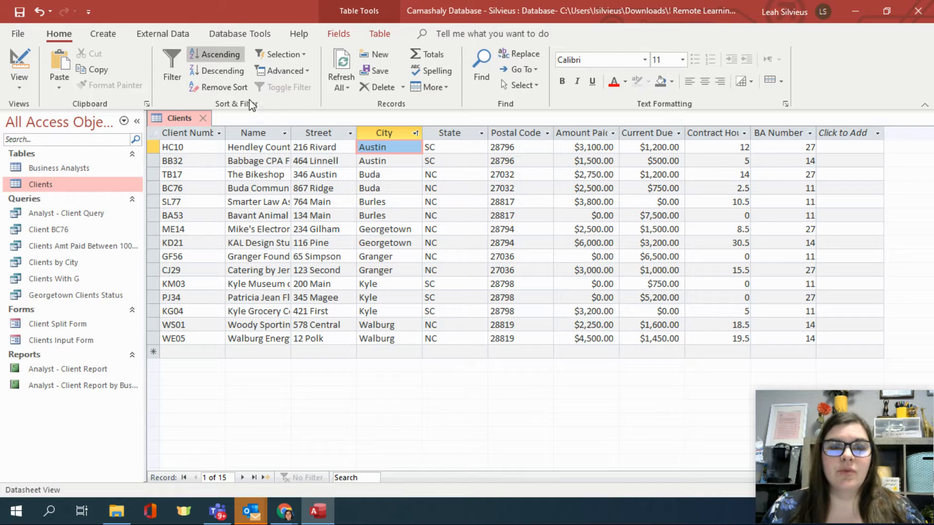
{"action": "left_click", "coordinate": [226, 90]}
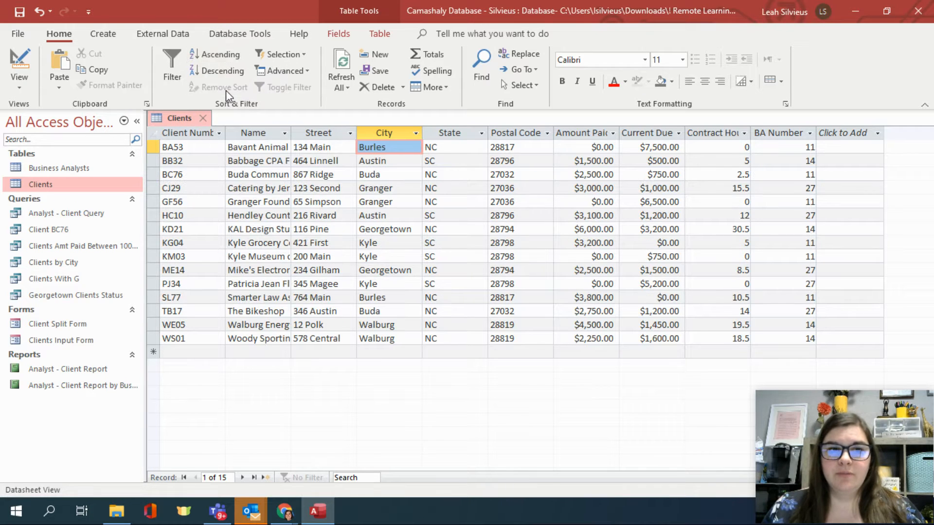
- Examine the City column's filter options and the selection filter choices for Burles and Granger
{"action": "left_click", "coordinate": [181, 69]}
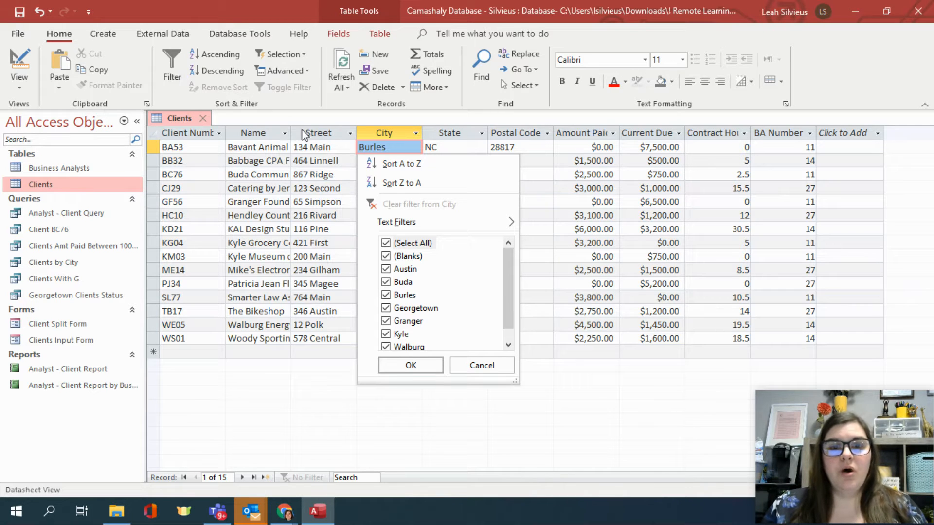
{"action": "left_click", "coordinate": [371, 148]}
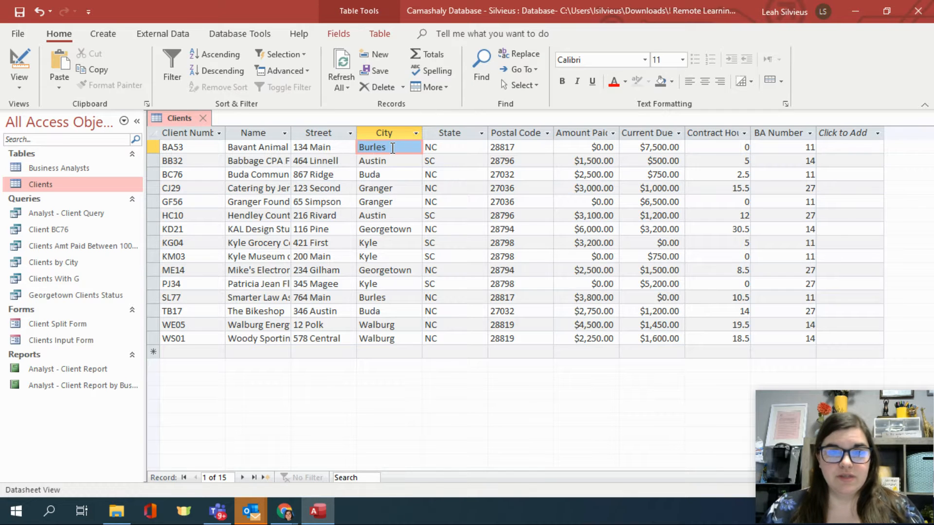
{"action": "left_click", "coordinate": [279, 58]}
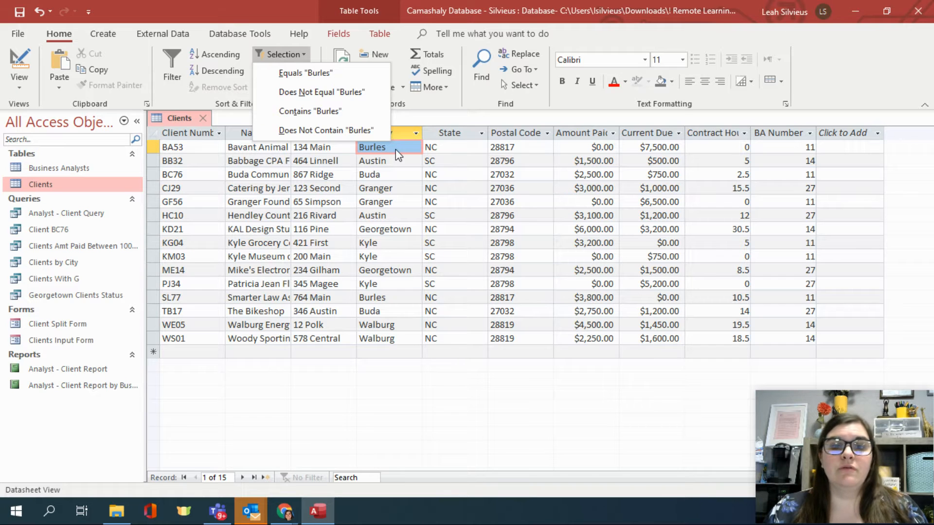
{"action": "left_click", "coordinate": [394, 195]}
{"action": "left_click", "coordinate": [393, 200]}
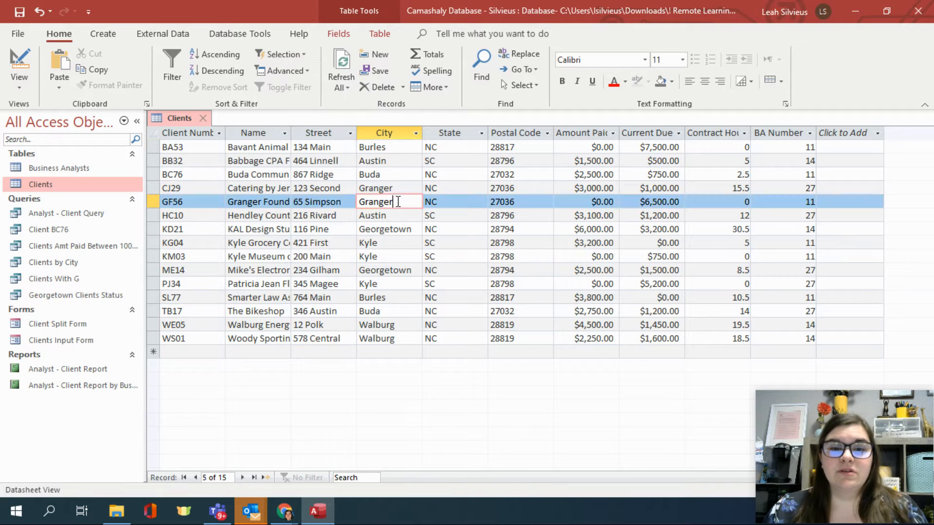
{"action": "left_click", "coordinate": [305, 56]}
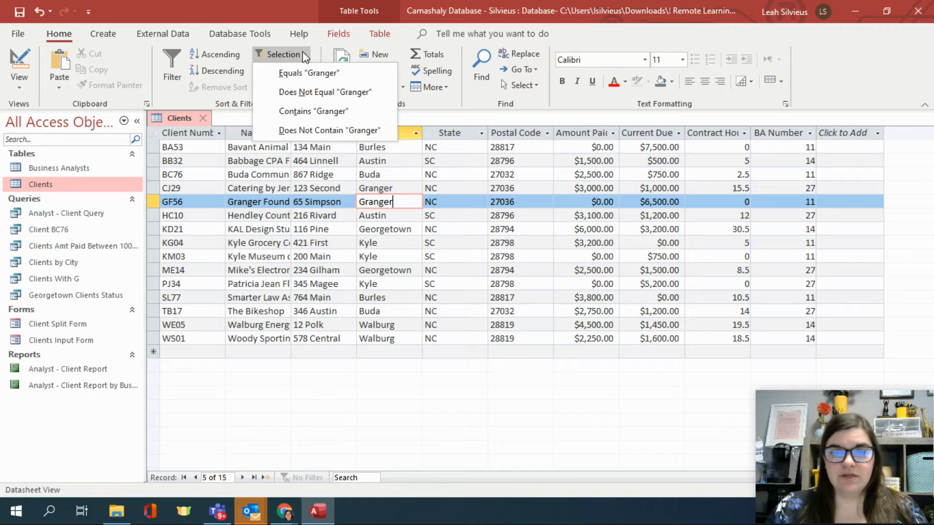
{"action": "left_click", "coordinate": [398, 148]}
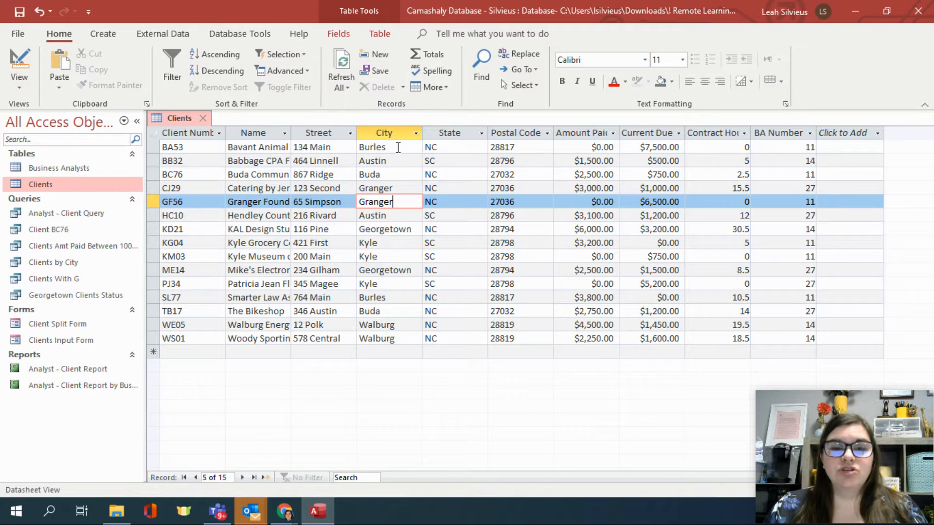
- Filter the Clients table by selection to cities equal to Burles, and toggle the filter off
{"action": "left_click", "coordinate": [398, 147]}
{"action": "left_click", "coordinate": [281, 55]}
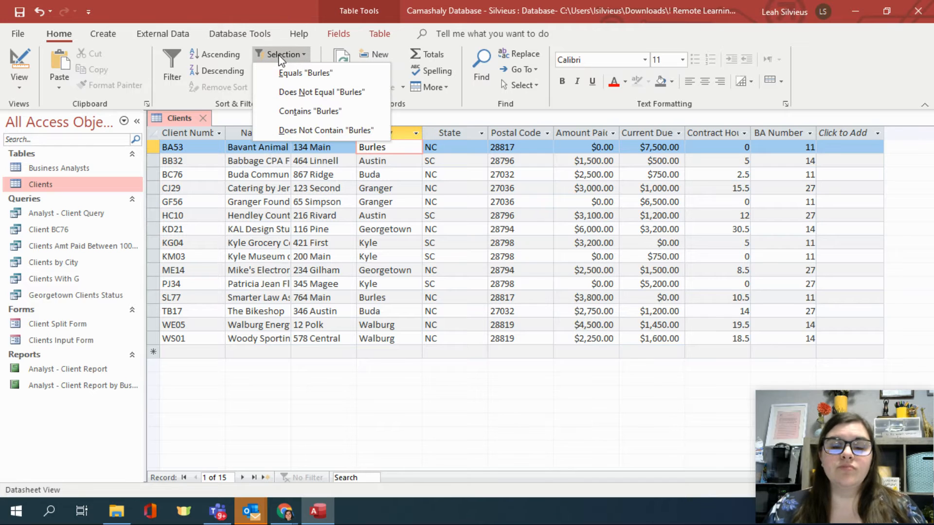
{"action": "left_click", "coordinate": [284, 73]}
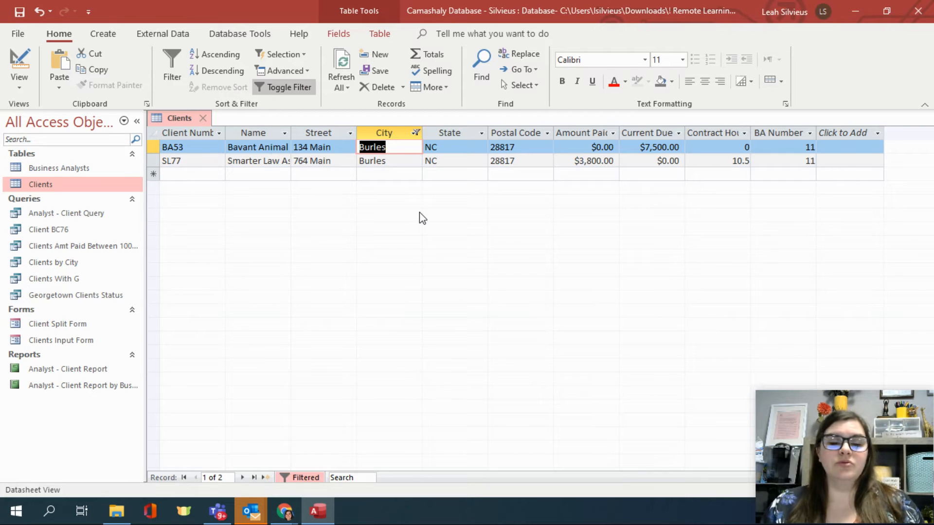
{"action": "left_click", "coordinate": [283, 94]}
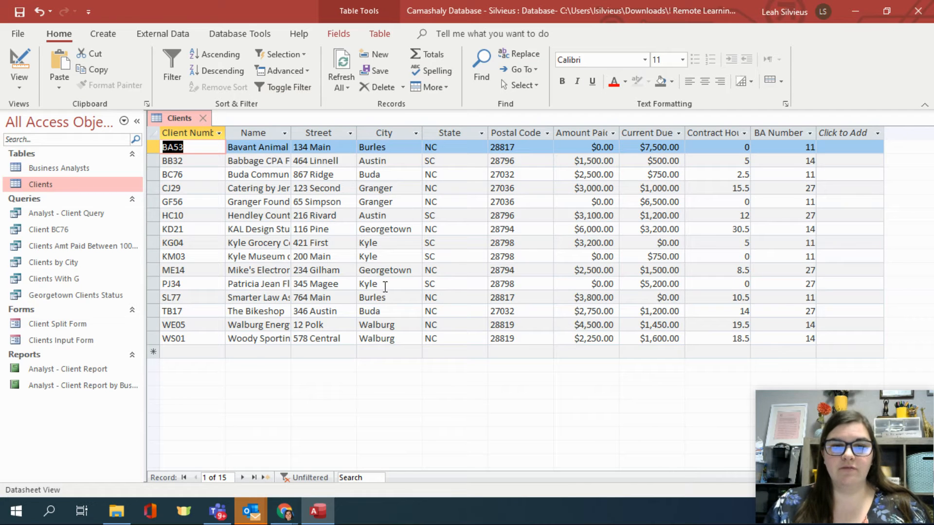
- Apply an Equals "Burles" selection filter to the City column of the Clients table
{"action": "left_click", "coordinate": [372, 146]}
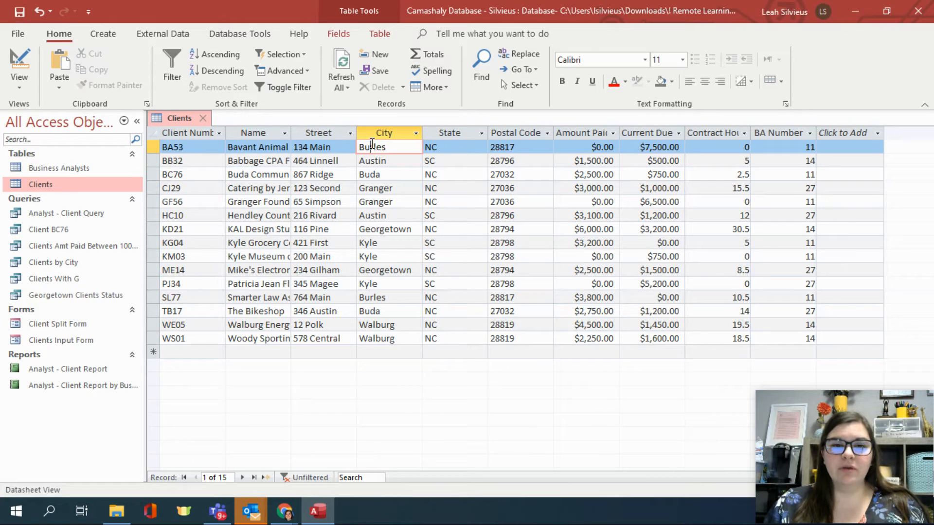
{"action": "left_click", "coordinate": [275, 54]}
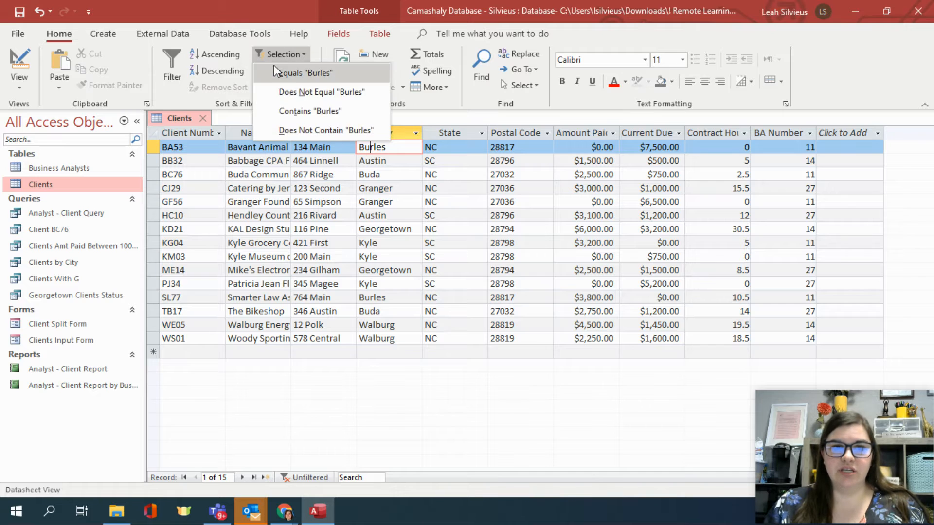
{"action": "left_click", "coordinate": [276, 71]}
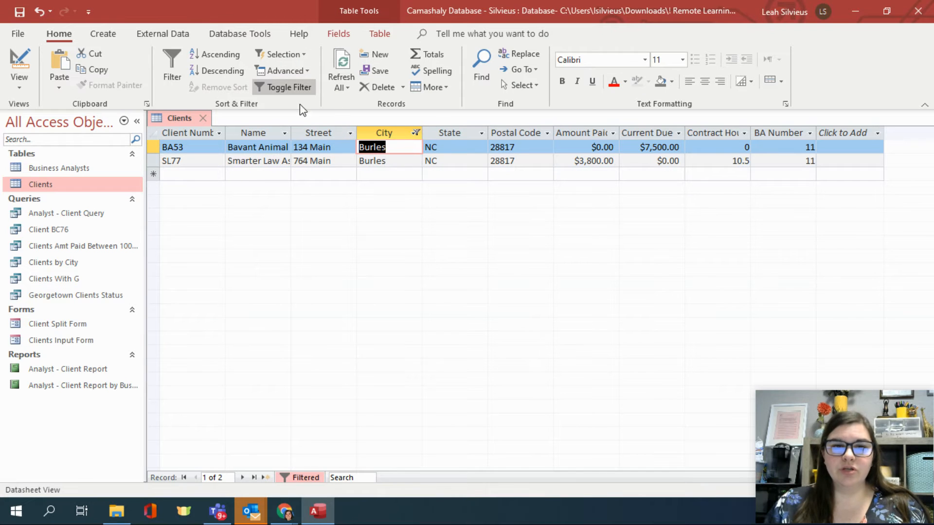
- Try a Begins With text filter for G on the City column on top of the Burles filter
{"action": "left_click", "coordinate": [417, 131]}
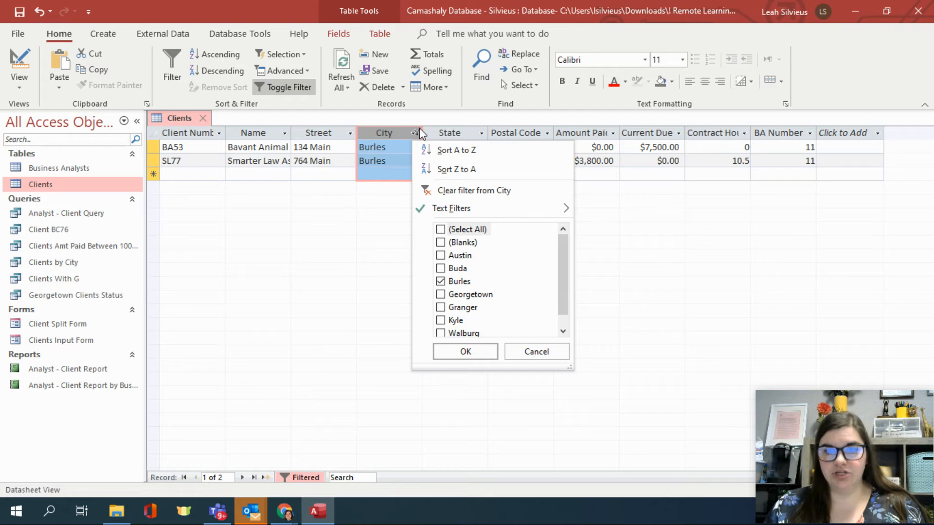
{"action": "mouse_move", "coordinate": [436, 214]}
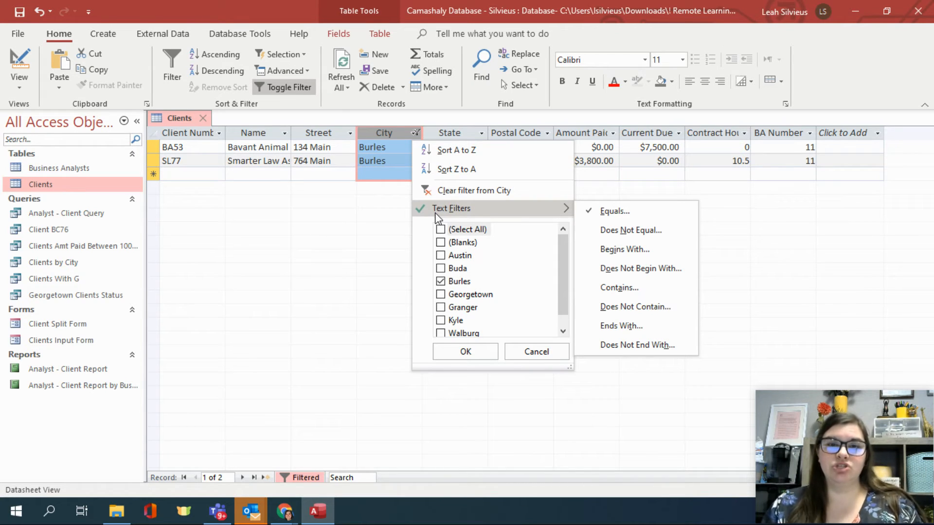
{"action": "left_click", "coordinate": [650, 249]}
{"action": "type", "text": "a"}
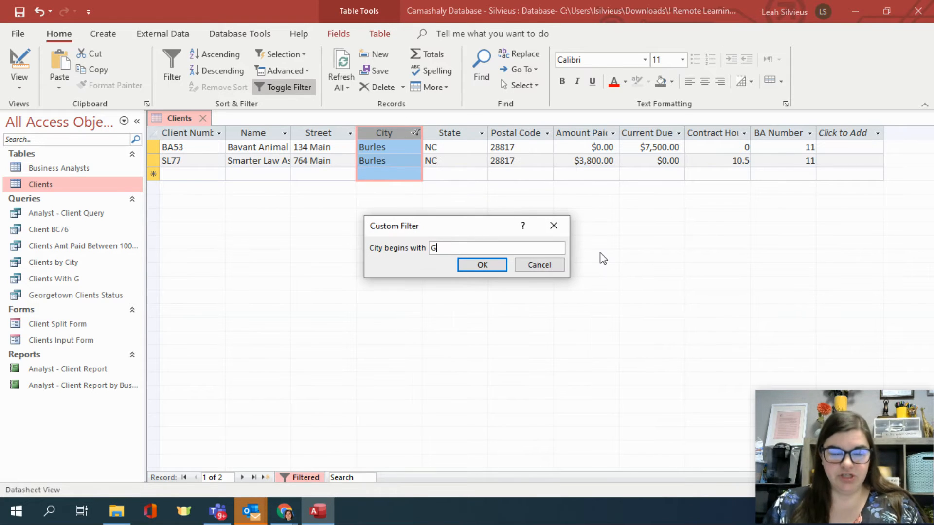
{"action": "key", "text": "Return"}
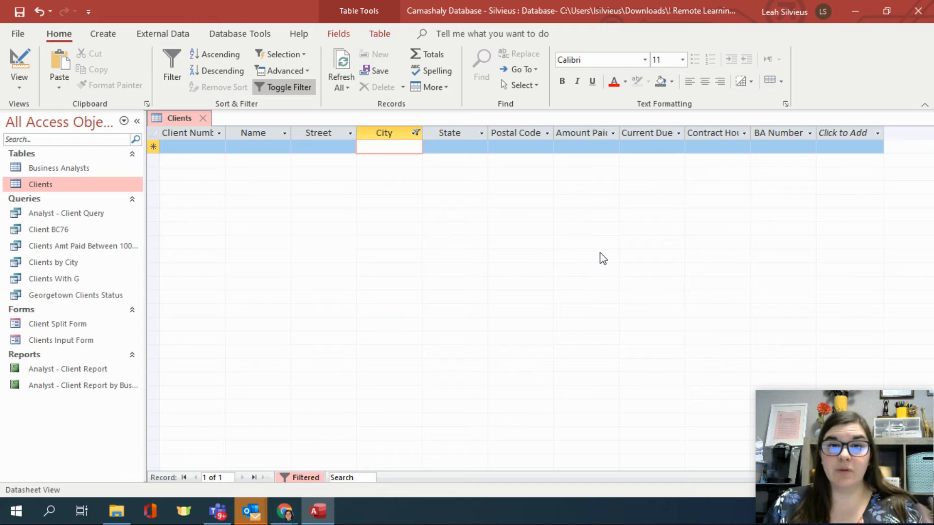
- Filter the City column to the Burles value, and reset it by including all cities
{"action": "left_click", "coordinate": [415, 135]}
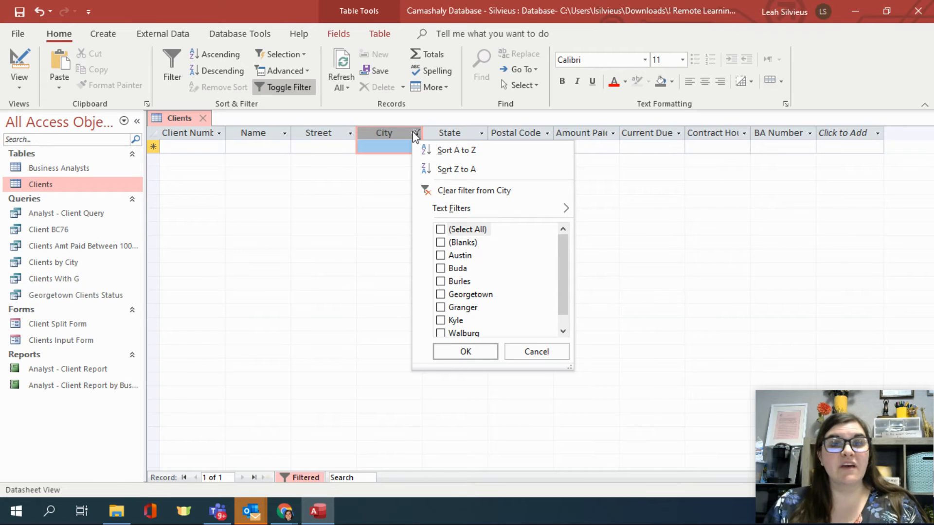
{"action": "left_click", "coordinate": [440, 281]}
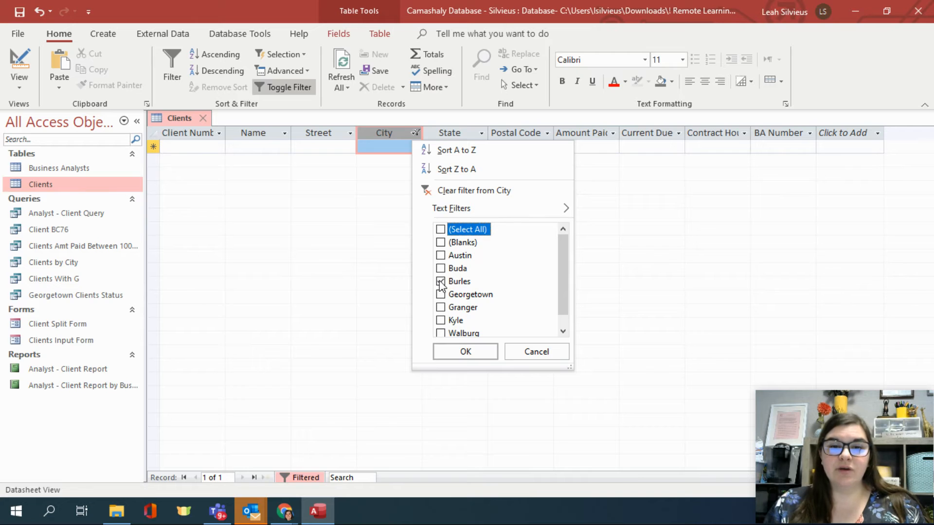
{"action": "left_click", "coordinate": [488, 355]}
{"action": "left_click", "coordinate": [416, 133]}
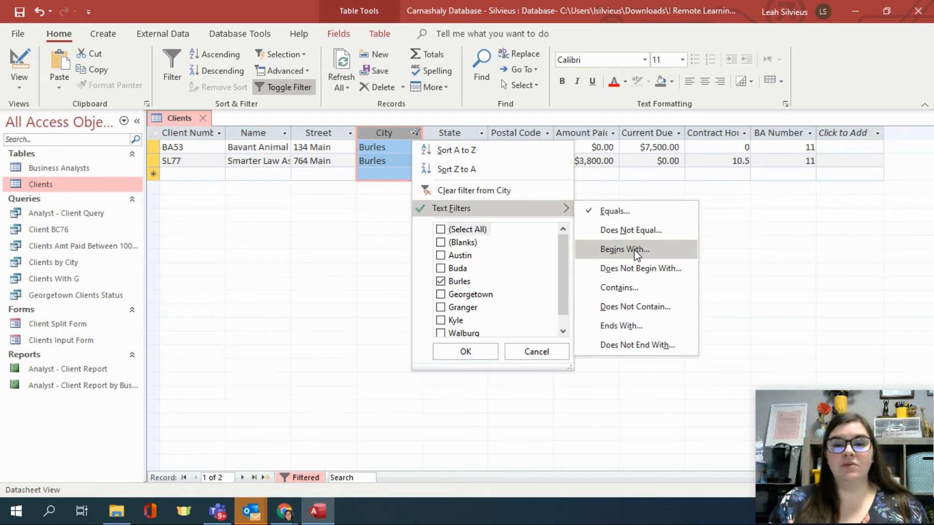
{"action": "left_click", "coordinate": [441, 229]}
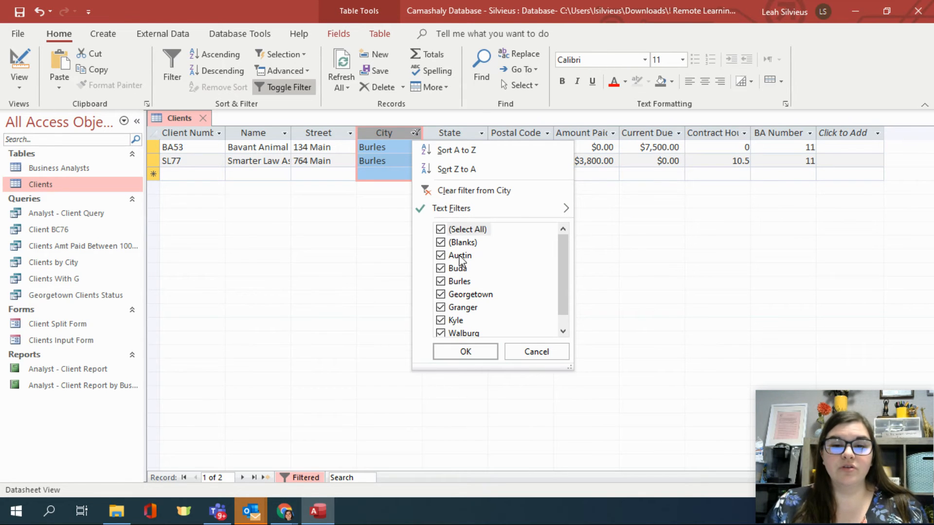
{"action": "left_click", "coordinate": [471, 353]}
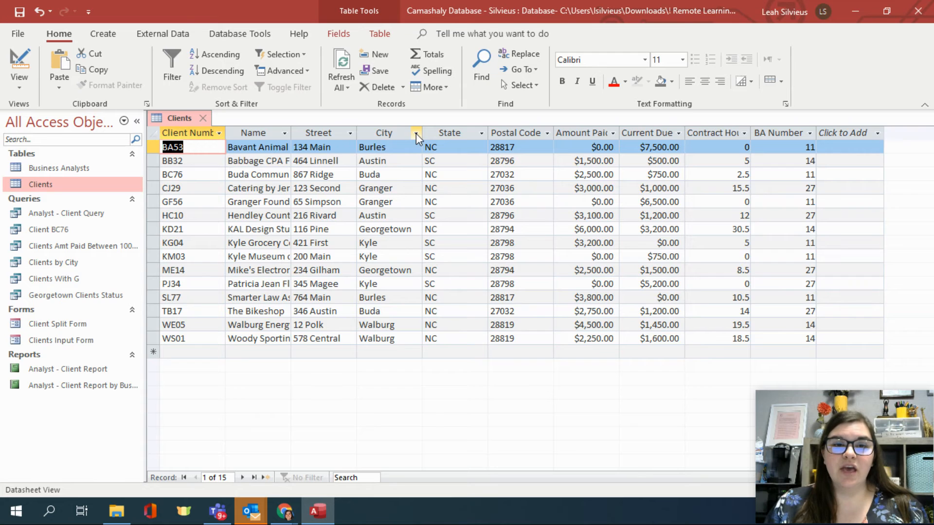
- Filter the Clients table to cities beginning with G using a text filter on the City column
{"action": "left_click", "coordinate": [393, 133]}
{"action": "left_click", "coordinate": [382, 158]}
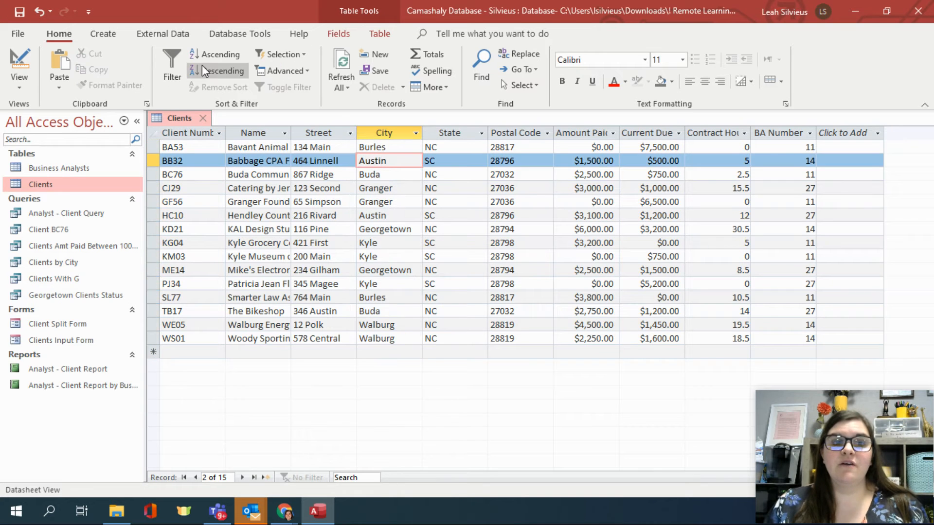
{"action": "left_click", "coordinate": [171, 70]}
{"action": "mouse_move", "coordinate": [465, 235]}
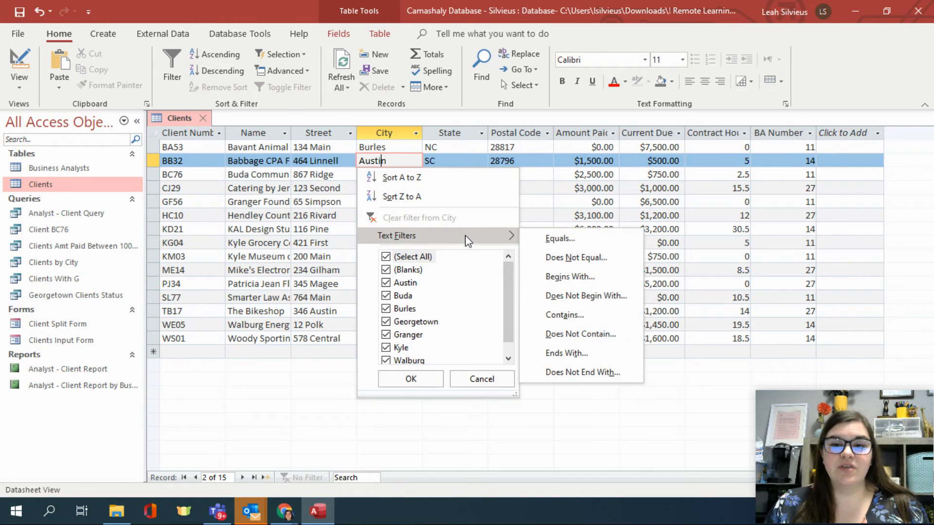
{"action": "left_click", "coordinate": [553, 278]}
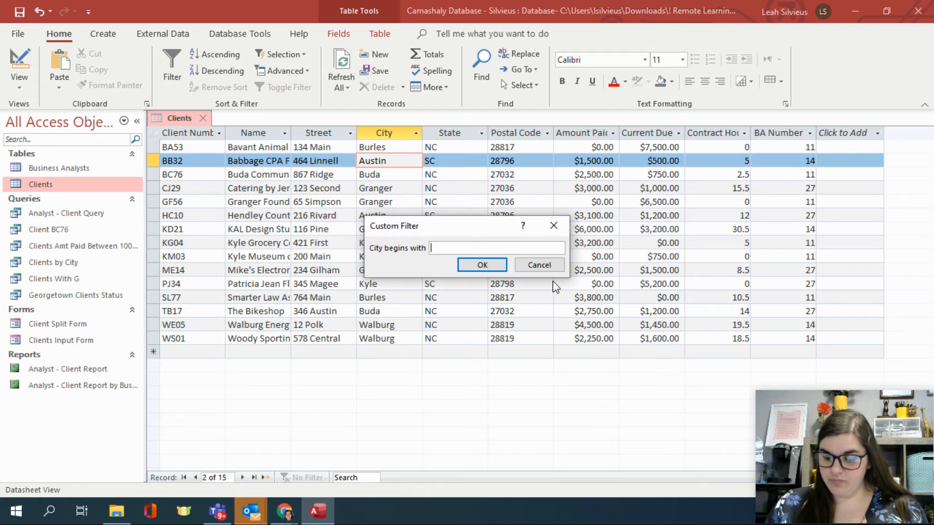
{"action": "type", "text": "G"}
{"action": "key", "text": "Return"}
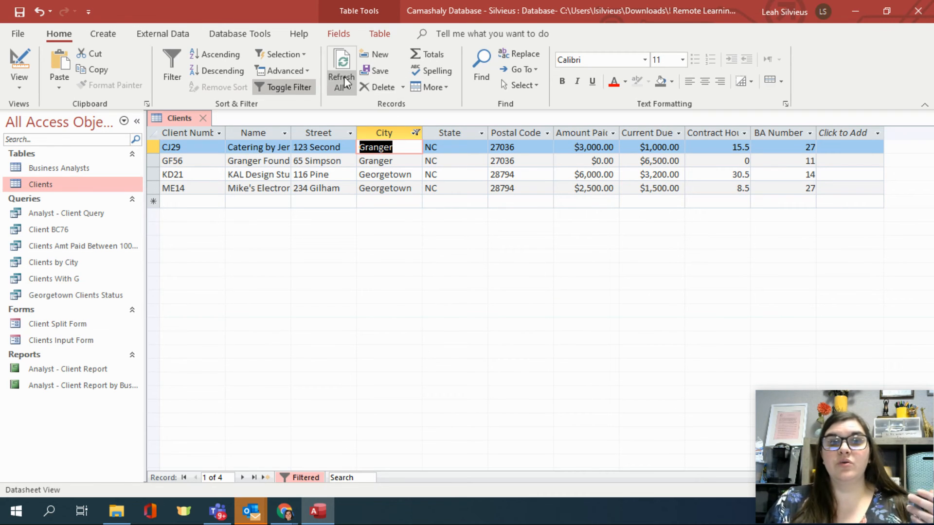
- Review the City criteria in the Advanced Filter/Sort design grid, and clear all filters from the Clients table
{"action": "left_click", "coordinate": [307, 71]}
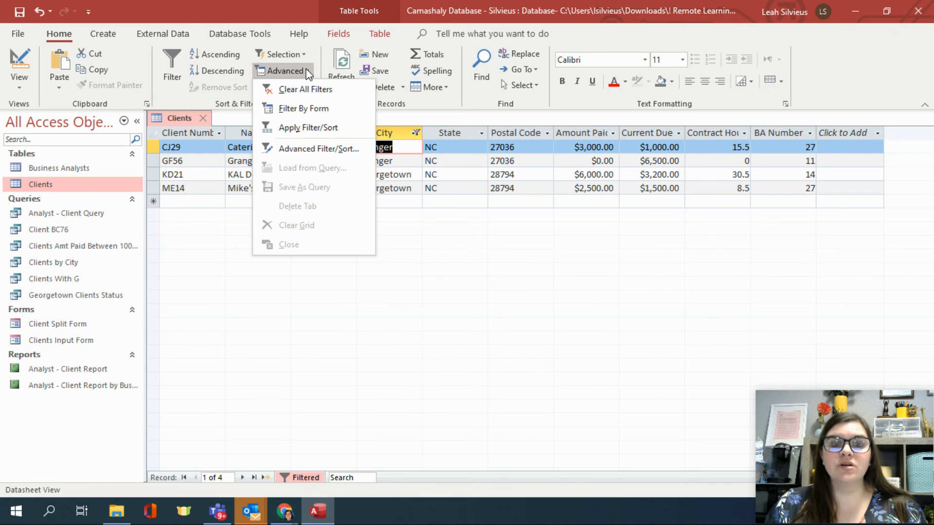
{"action": "left_click", "coordinate": [284, 148]}
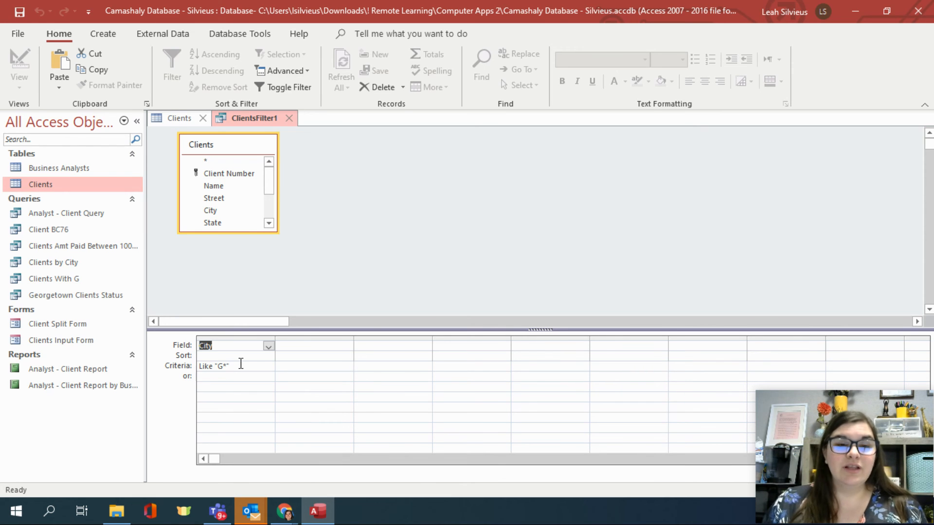
{"action": "left_click", "coordinate": [288, 121]}
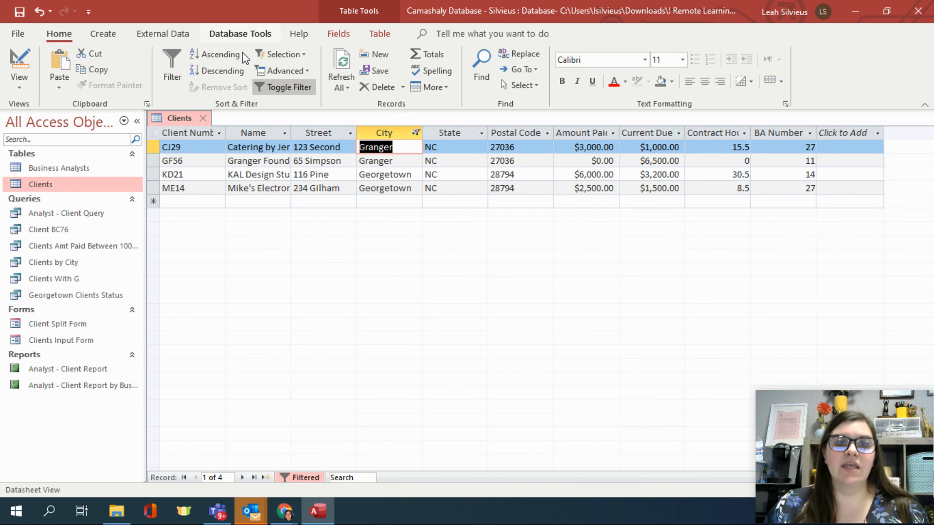
{"action": "left_click", "coordinate": [286, 71]}
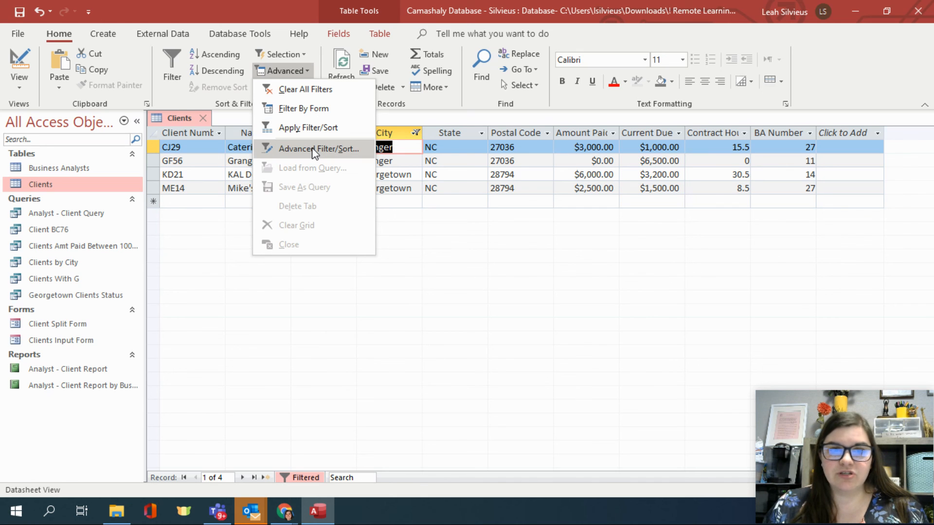
{"action": "left_click", "coordinate": [305, 90]}
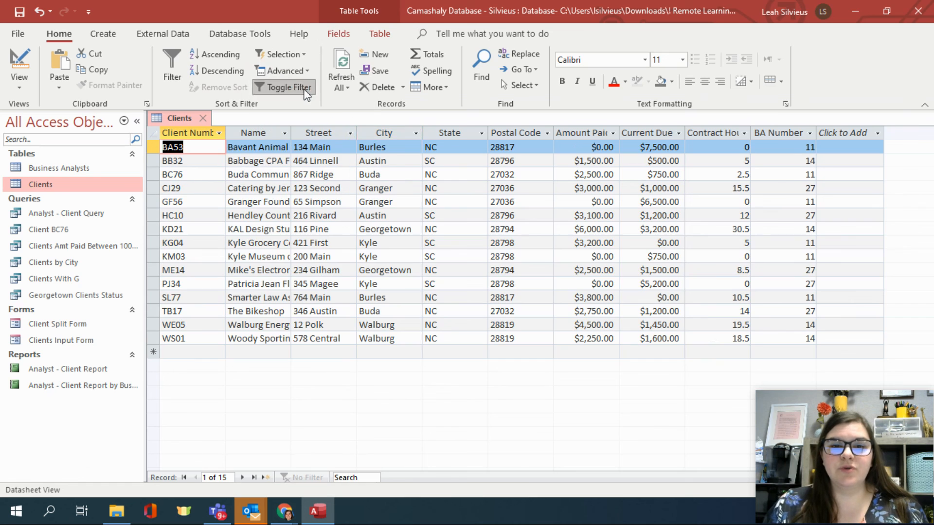